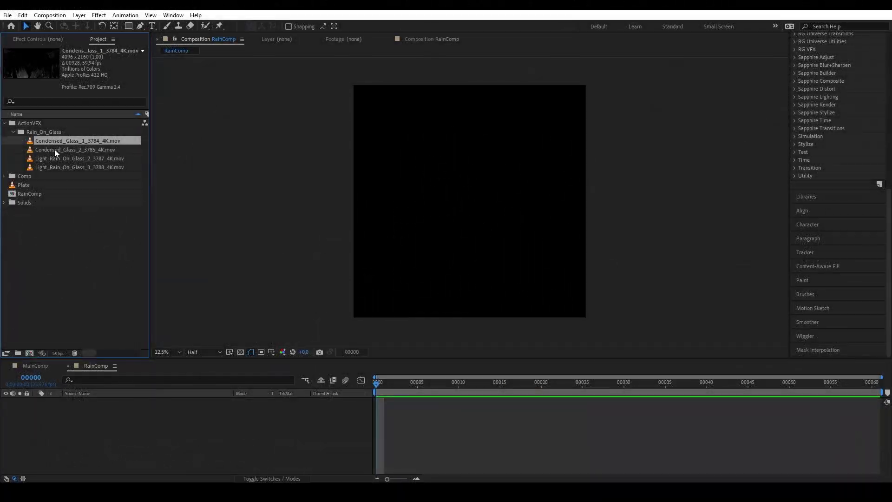
# Add both Condensed_Glass clips to RainComp and move Condensed_Glass_1_3784_4K.mov lower in the frame.
pyautogui.keyDown('shift'); pyautogui.click(48, 149); pyautogui.keyUp('shift')
pyautogui.moveTo(48, 149); pyautogui.dragTo(500, 171)
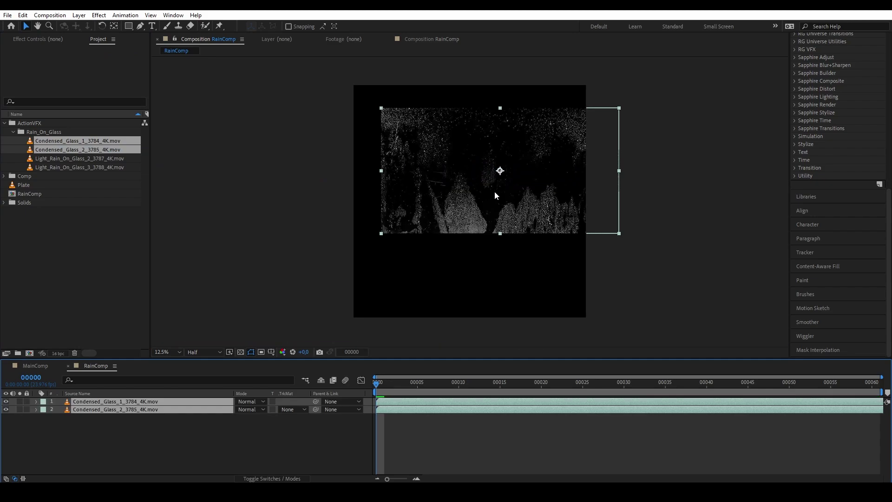
pyautogui.moveTo(427, 264); pyautogui.dragTo(364, 294)
pyautogui.moveTo(389, 233); pyautogui.dragTo(383, 279)
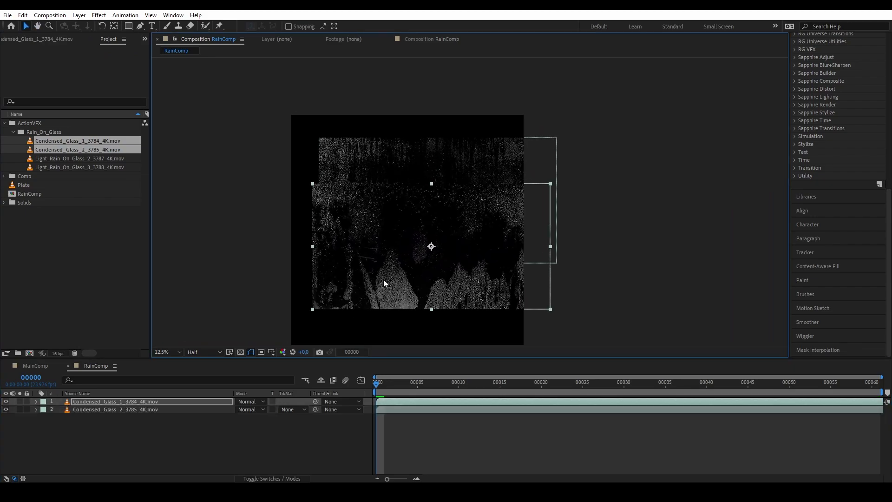
# Set the blending mode of both Condensed_Glass layers to Add.
pyautogui.click(202, 409)
pyautogui.click(248, 409)
pyautogui.click(302, 173)
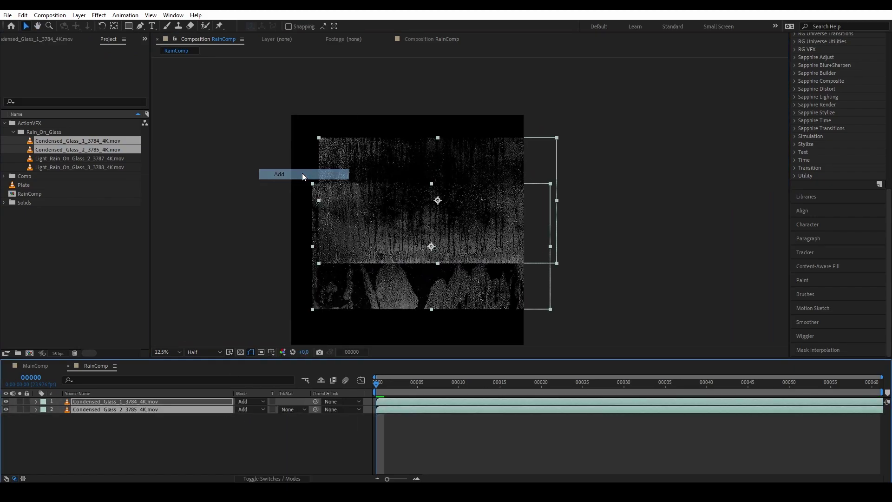
# Position Condensed_Glass_1 along the lower edge of the composition and Condensed_Glass_2 overlapping just above it, both spanning the full width.
pyautogui.moveTo(538, 331); pyautogui.dragTo(540, 281)
pyautogui.click(539, 278)
pyautogui.moveTo(453, 204); pyautogui.dragTo(431, 243)
pyautogui.moveTo(430, 242); pyautogui.dragTo(412, 286)
pyautogui.moveTo(431, 192); pyautogui.dragTo(404, 227)
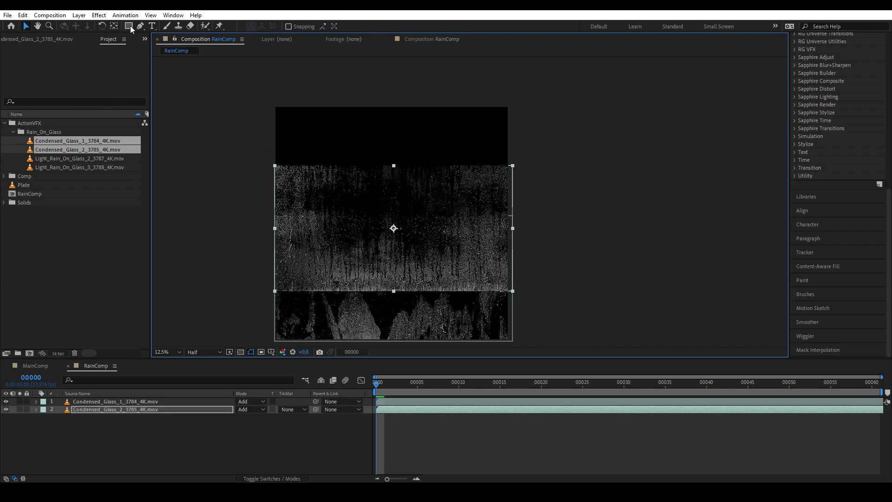
# Draw a wide elliptical mask around the Condensed_Glass_2 clip and feather it by 248 pixels.
pyautogui.moveTo(128, 25); pyautogui.dragTo(141, 48)
pyautogui.moveTo(254, 185); pyautogui.dragTo(547, 267)
pyautogui.press('f')
pyautogui.moveTo(259, 425); pyautogui.dragTo(324, 406)
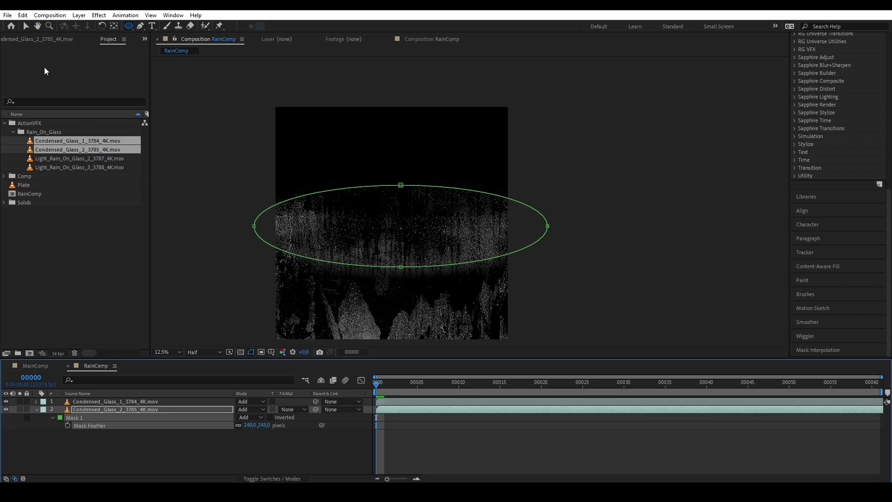
# Refine the elliptical mask by raising its lower point and nudging its upper point slightly upward.
pyautogui.press('v')
pyautogui.moveTo(400, 267); pyautogui.dragTo(405, 258)
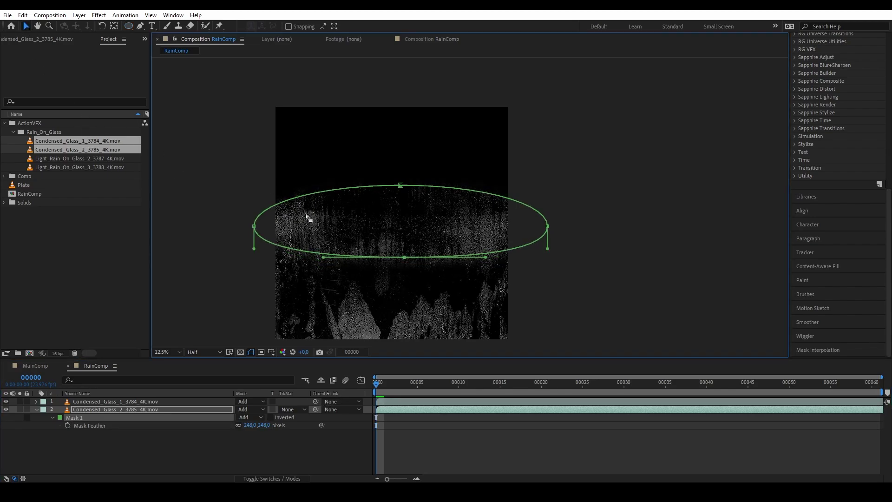
pyautogui.moveTo(401, 185)
pyautogui.mouseDown()
pyautogui.moveTo(407, 154)
pyautogui.moveTo(396, 182)
pyautogui.mouseUp()
pyautogui.click(561, 311)
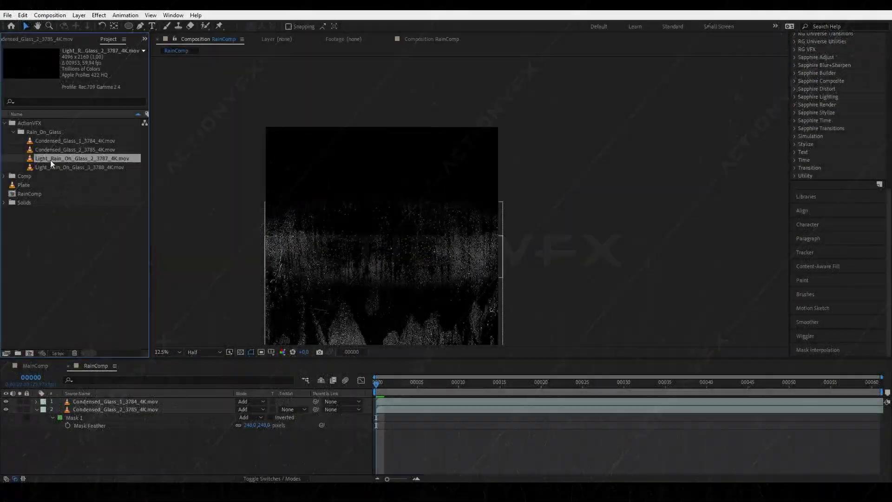
# Add Light_Rain_On_Glass_2_3787_4K.mov across the upper part of RainComp and draw an elliptical mask around it.
pyautogui.moveTo(51, 163); pyautogui.dragTo(381, 194)
pyautogui.press('q')
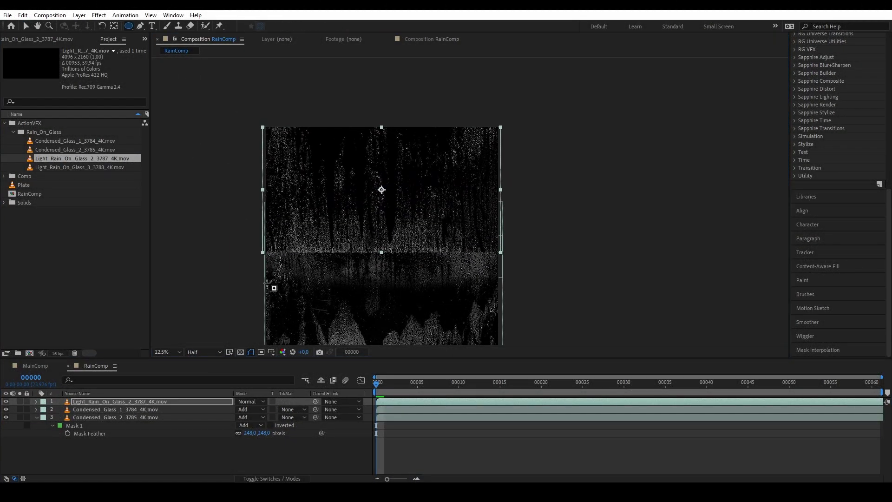
pyautogui.moveTo(241, 113); pyautogui.dragTo(511, 239)
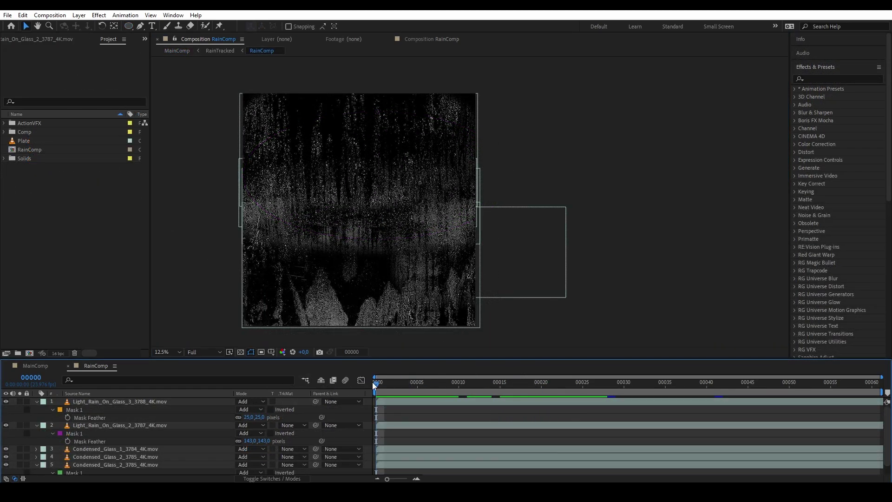
pyautogui.moveTo(387, 385); pyautogui.dragTo(556, 369)
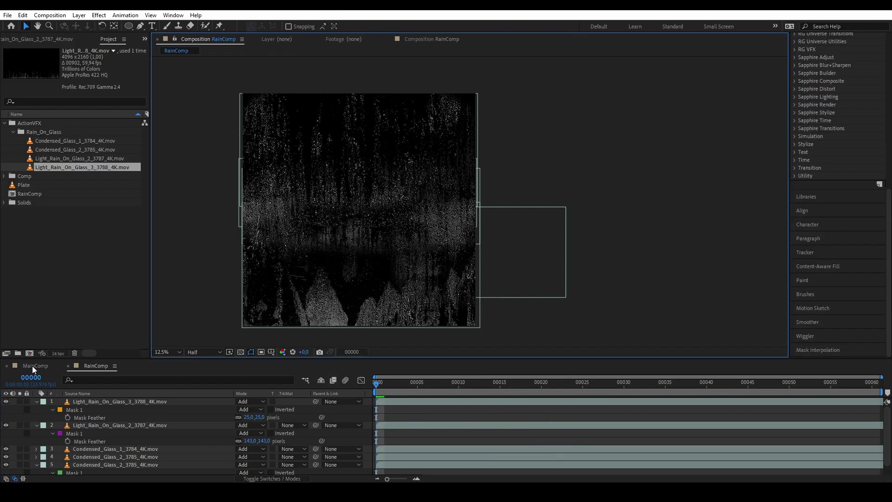
# Place RainComp as the uppermost layer of MainComp and scale it to 27%.
pyautogui.click(32, 366)
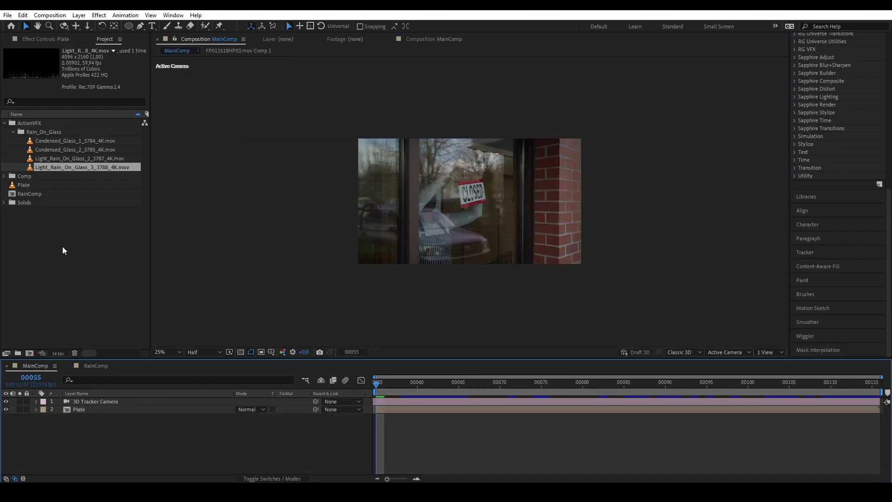
pyautogui.click(17, 193)
pyautogui.moveTo(18, 193); pyautogui.dragTo(137, 402)
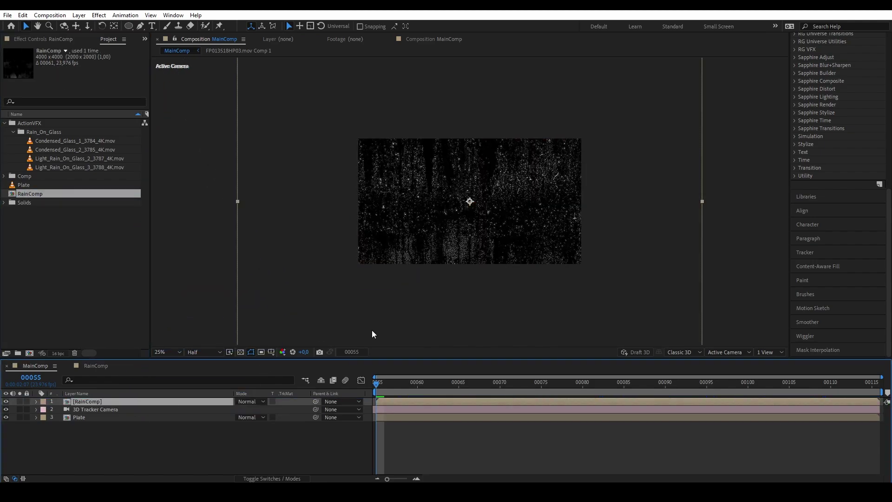
pyautogui.press('s')
pyautogui.moveTo(253, 409); pyautogui.dragTo(241, 409)
pyautogui.press('.')
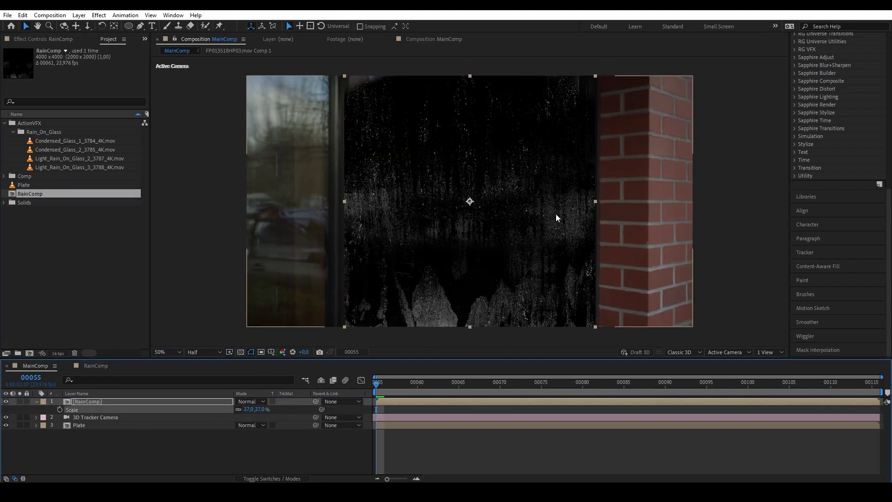
# Set the RainComp layer's blending mode to Add and shift it over the shop window.
pyautogui.click(251, 402)
pyautogui.click(274, 175)
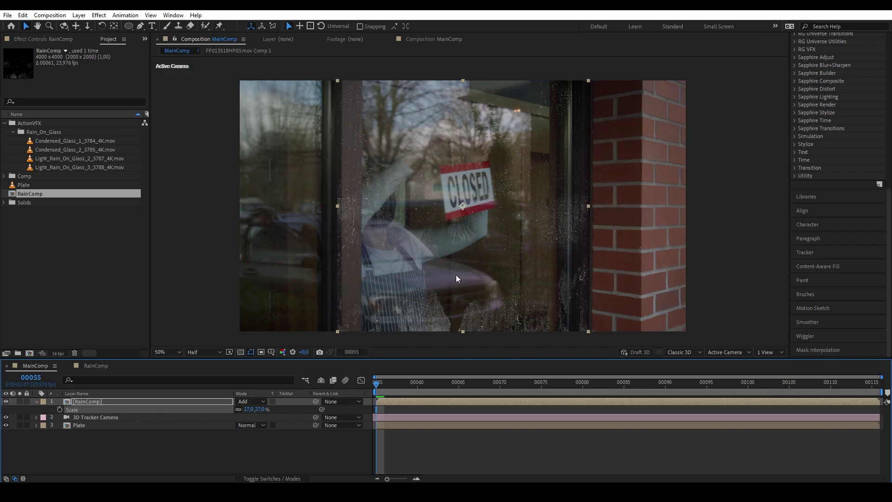
pyautogui.moveTo(456, 275); pyautogui.dragTo(449, 274)
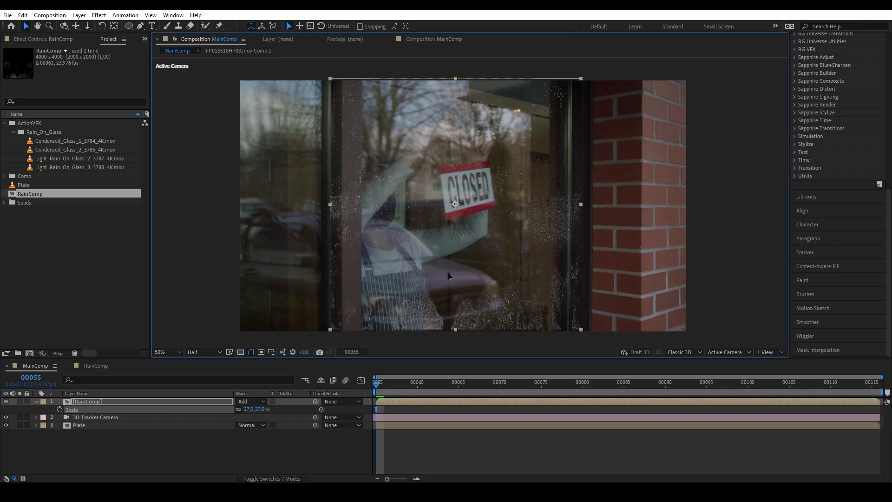
# Make RainComp a 3D layer and adjust its scale and position over the window glass.
pyautogui.click(272, 479)
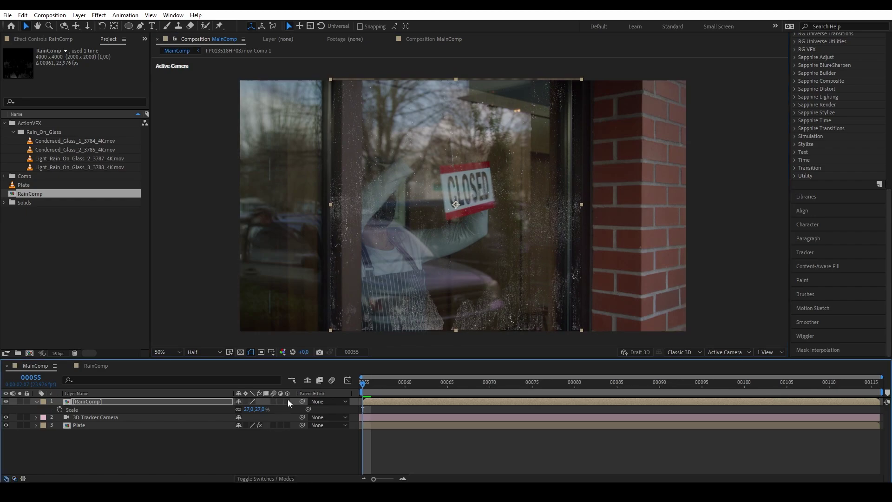
pyautogui.click(288, 401)
pyautogui.moveTo(270, 411); pyautogui.dragTo(265, 411)
pyautogui.moveTo(479, 225); pyautogui.dragTo(453, 228)
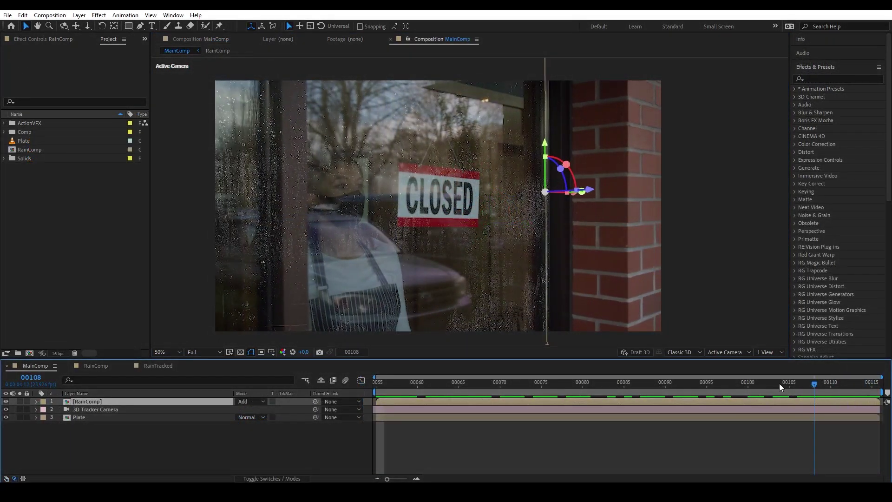
# Scrub through MainComp to check how the rain follows the window glass.
pyautogui.moveTo(779, 383); pyautogui.dragTo(325, 185)
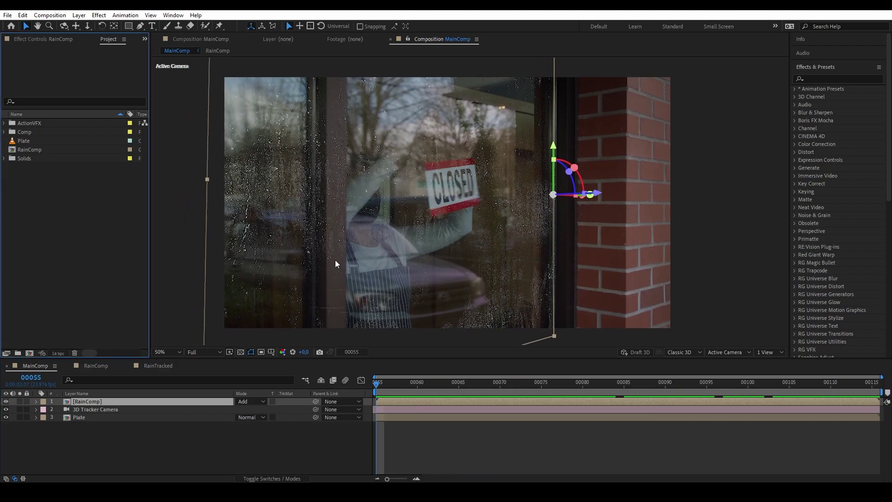
pyautogui.moveTo(328, 344); pyautogui.dragTo(609, 361)
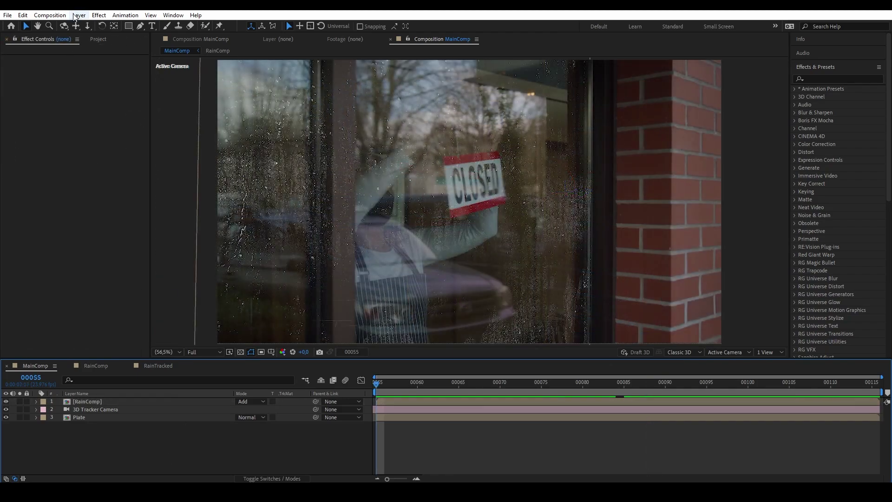
# Create an adjustment layer named "CC Glass" and place it directly above the Plate layer.
pyautogui.click(79, 15)
pyautogui.moveTo(116, 28)
pyautogui.click(288, 87)
pyautogui.rightClick(163, 399)
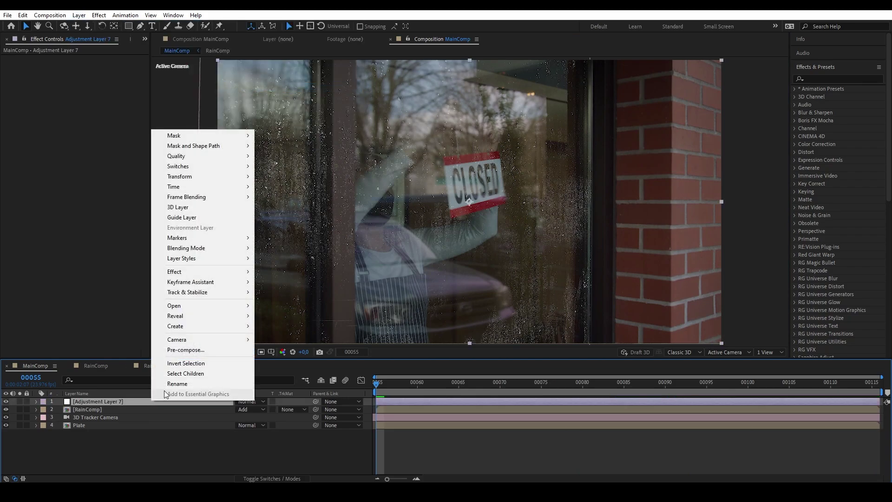
pyautogui.click(167, 385)
pyautogui.write('CC Glass')
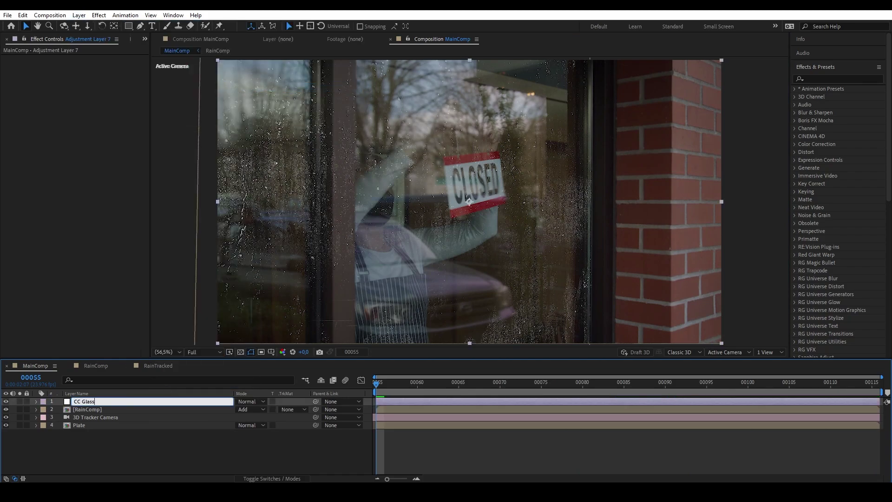
pyautogui.press('Return')
pyautogui.moveTo(125, 402); pyautogui.dragTo(140, 422)
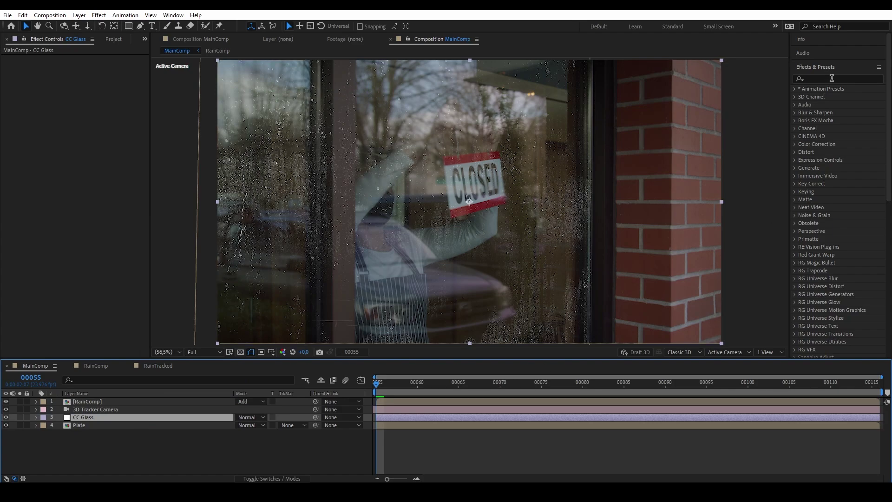
# Find the CC Glass effect and apply it to the CC Glass adjustment layer.
pyautogui.click(832, 78)
pyautogui.write('cc glass')
pyautogui.moveTo(824, 98); pyautogui.dragTo(108, 419)
pyautogui.click(878, 80)
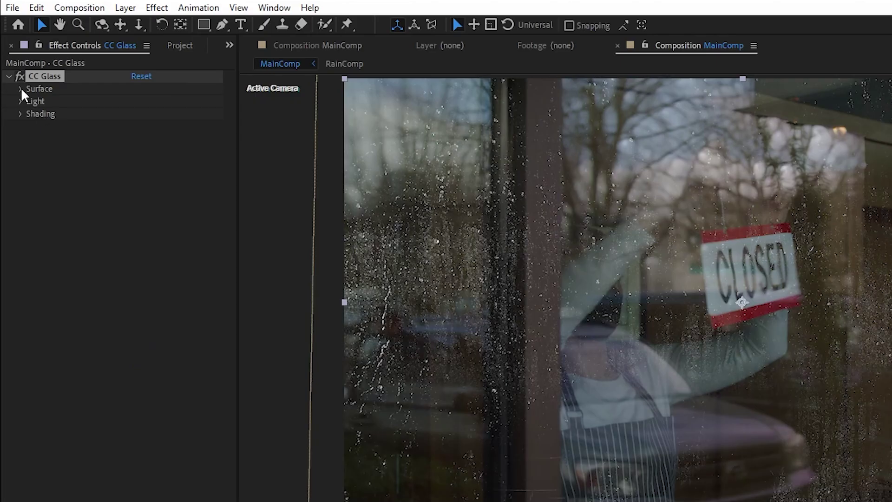
# Set the CC Glass bump map to RainComp using Effects & Masks, and set Softness to 1.0.
pyautogui.click(20, 89)
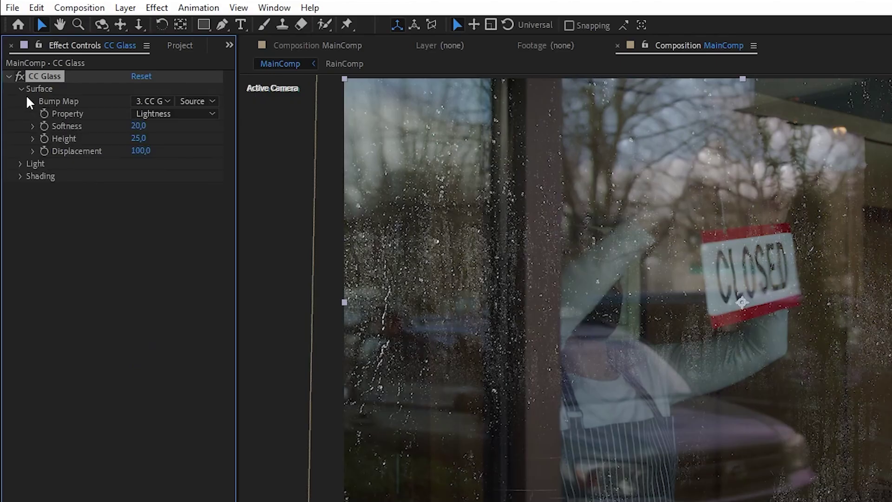
pyautogui.click(152, 101)
pyautogui.click(190, 135)
pyautogui.click(197, 100)
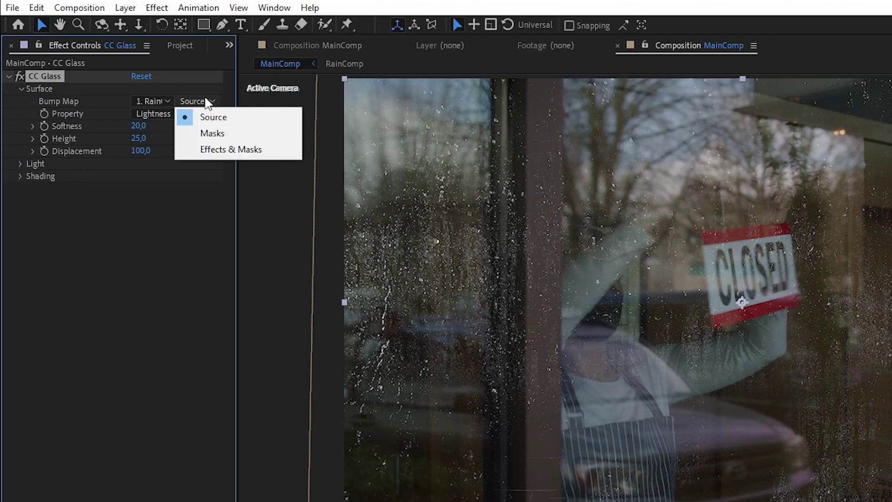
pyautogui.click(230, 151)
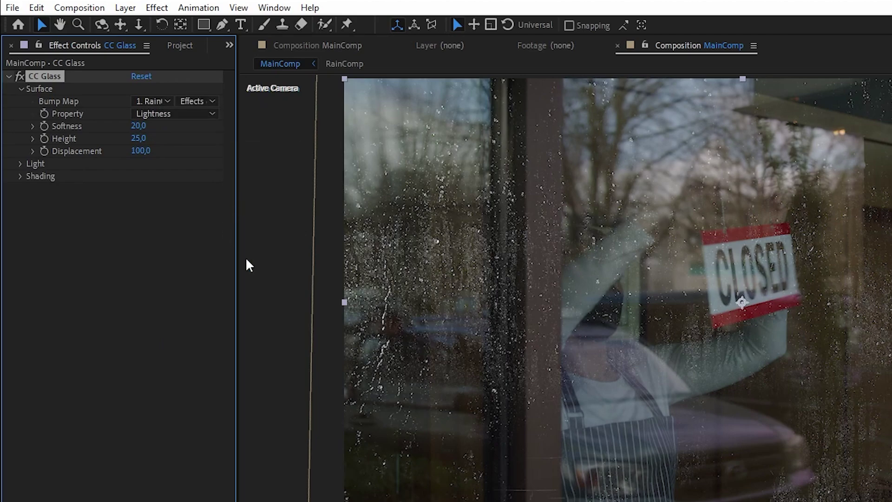
pyautogui.click(139, 125)
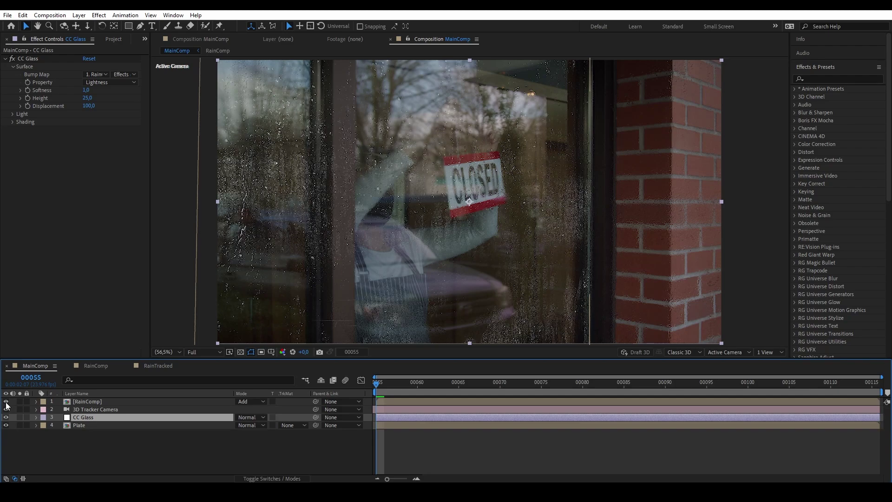
# Pre-compose the RainComp and 3D Tracker Camera layers together as "RainPrecomp".
pyautogui.click(100, 401)
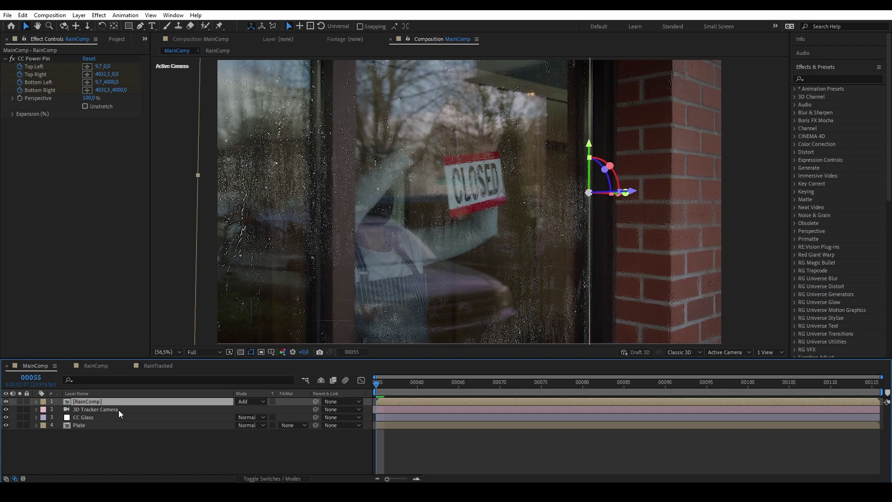
pyautogui.keyDown('ctrl'); pyautogui.click(119, 409); pyautogui.keyUp('ctrl')
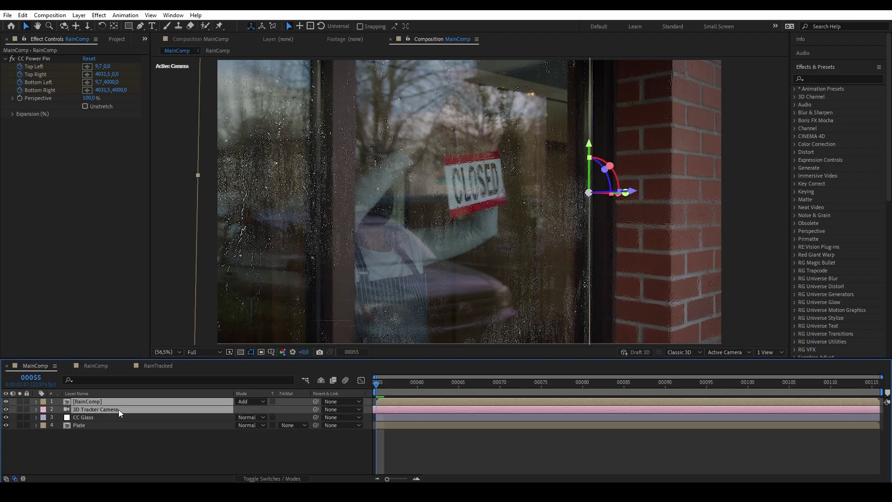
pyautogui.hotkey('ctrl', 'shift', 'c')
pyautogui.write('RainPreco')
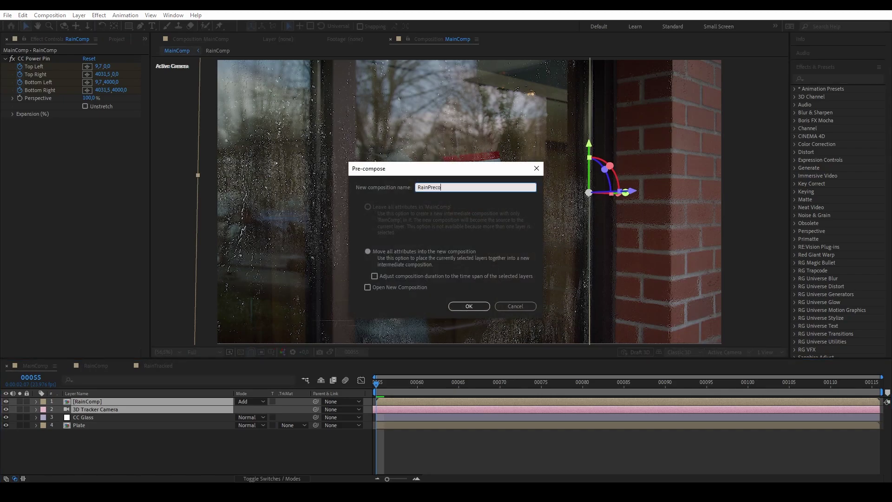
pyautogui.write('mp')
pyautogui.press('Return')
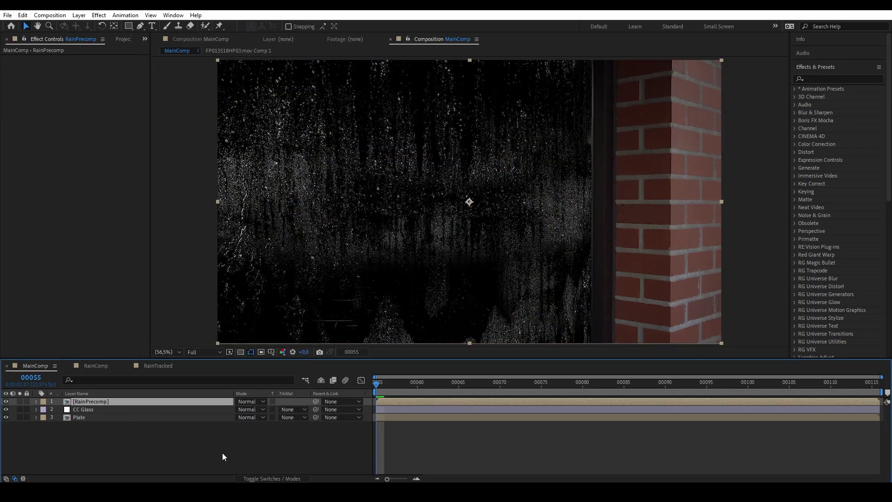
# Apply Gaussian Blur with a Blurriness of 2.0 to RainPrecomp and set the layer's blending mode to Add.
pyautogui.click(837, 78)
pyautogui.write('gaussian')
pyautogui.moveTo(838, 96); pyautogui.dragTo(123, 403)
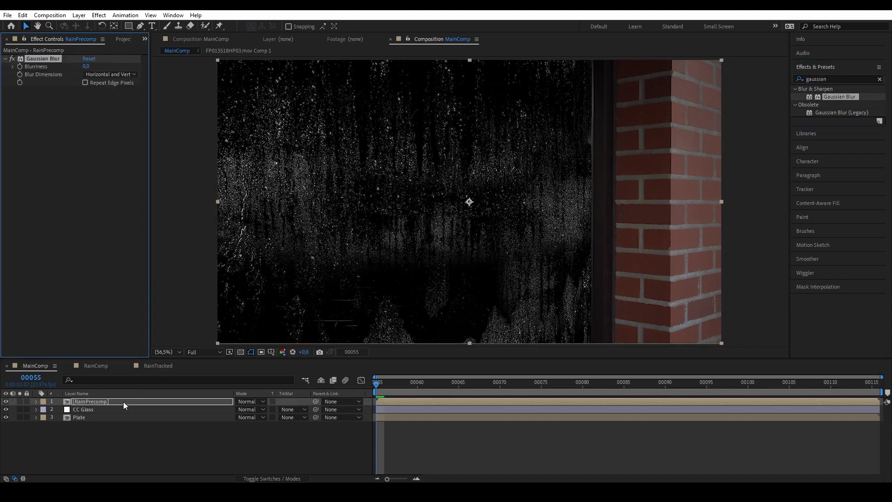
pyautogui.click(250, 401)
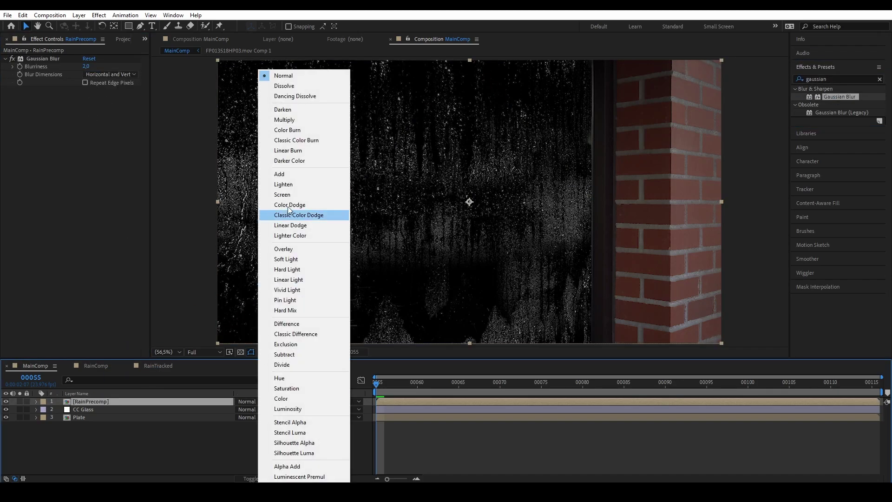
pyautogui.click(286, 176)
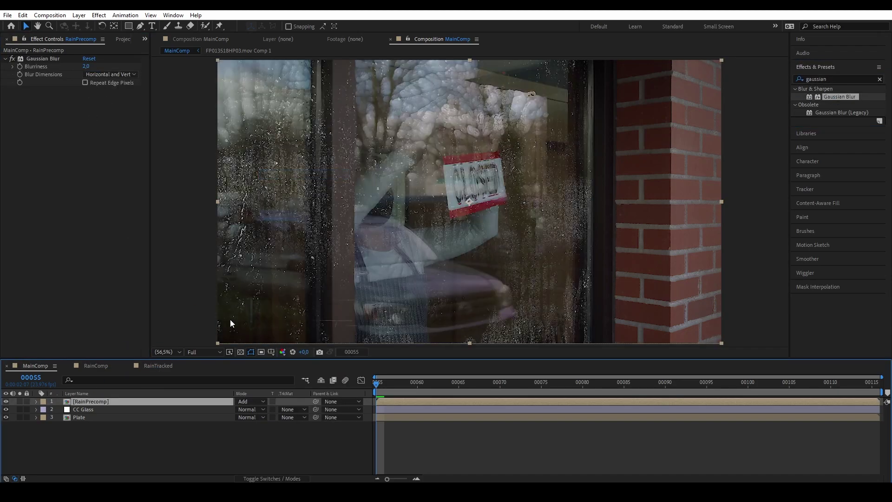
# Set the bump map of the CC Glass adjustment layer's effect to RainPrecomp.
pyautogui.click(128, 408)
pyautogui.click(96, 75)
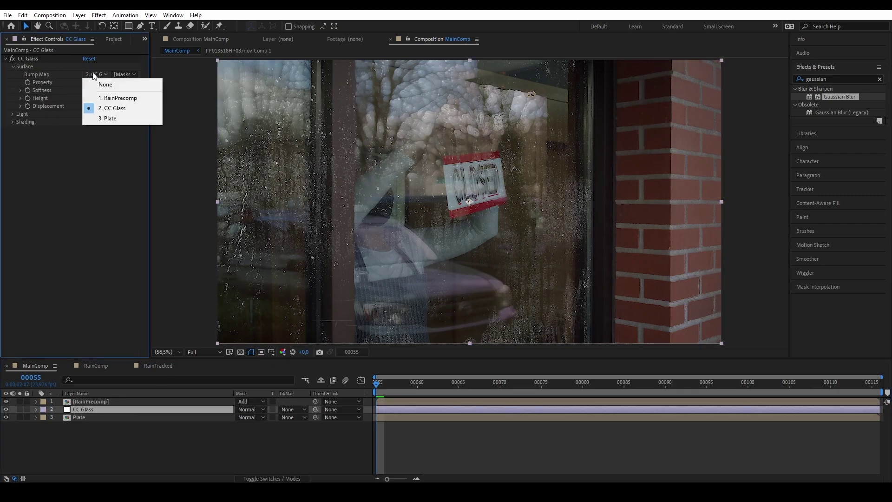
pyautogui.click(106, 95)
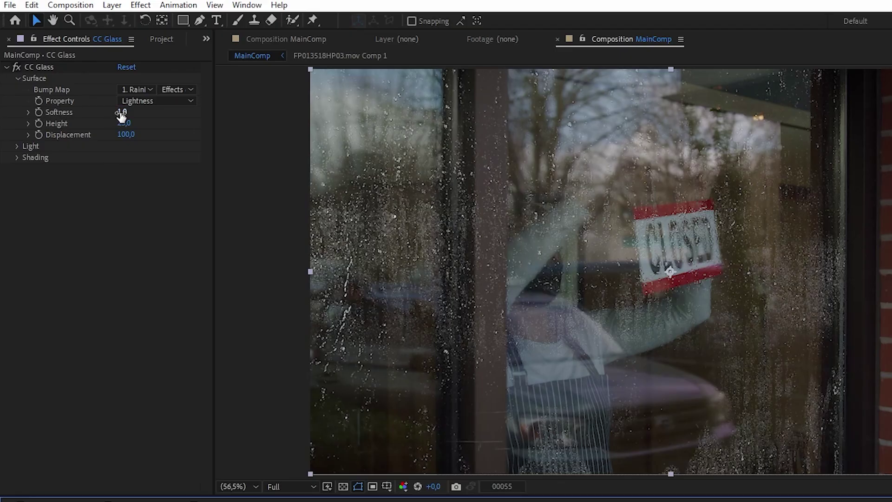
# Set the CC Glass surface values to Softness 2, Height 50 and Displacement -100.
pyautogui.click(86, 90)
pyautogui.write('2')
pyautogui.press('Tab')
pyautogui.write('50')
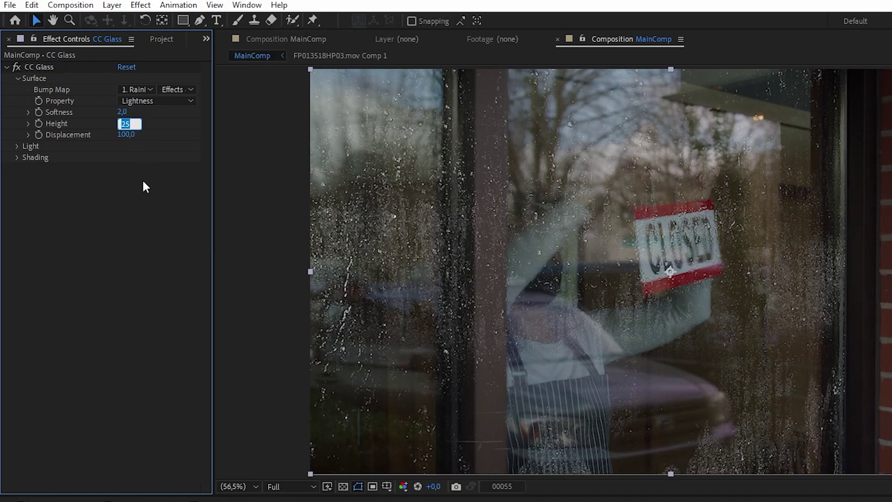
pyautogui.press('Return')
pyautogui.click(126, 134)
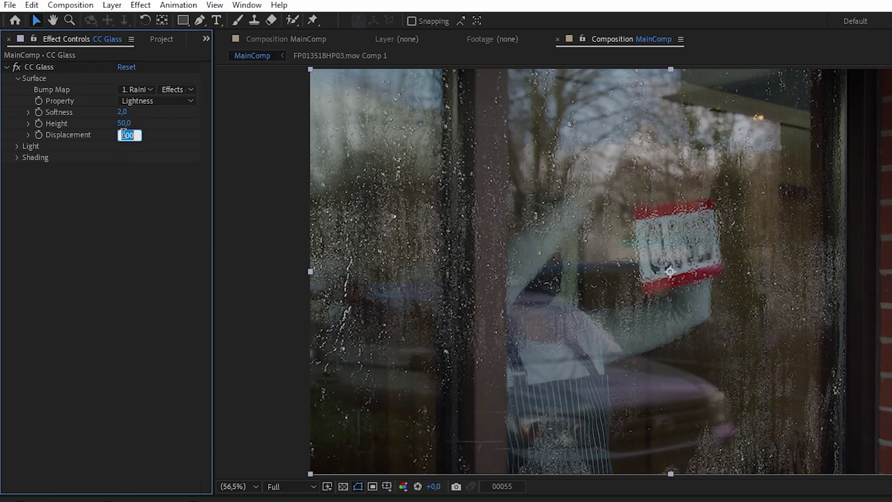
pyautogui.write('-100')
pyautogui.press('Return')
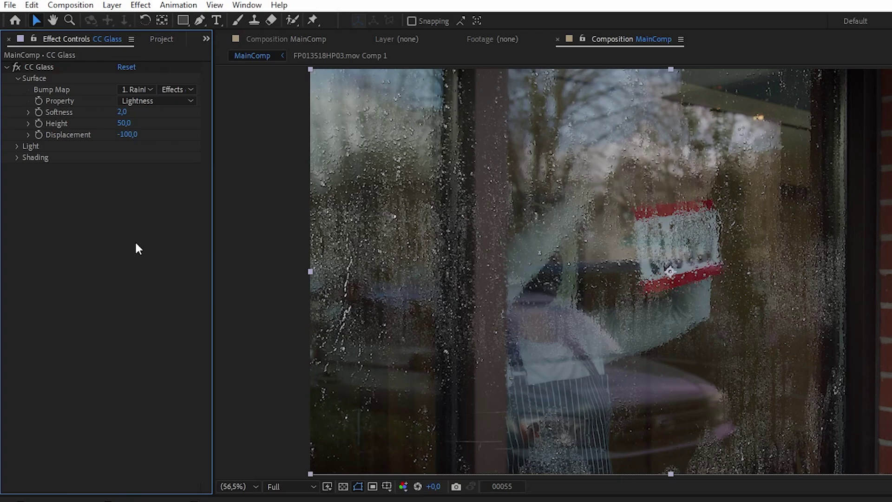
# Adjust the CC Glass lighting to a Light Direction of -11° and its shading to Metal 50 and Specular 30.
pyautogui.click(17, 146)
pyautogui.moveTo(253, 230); pyautogui.dragTo(137, 196)
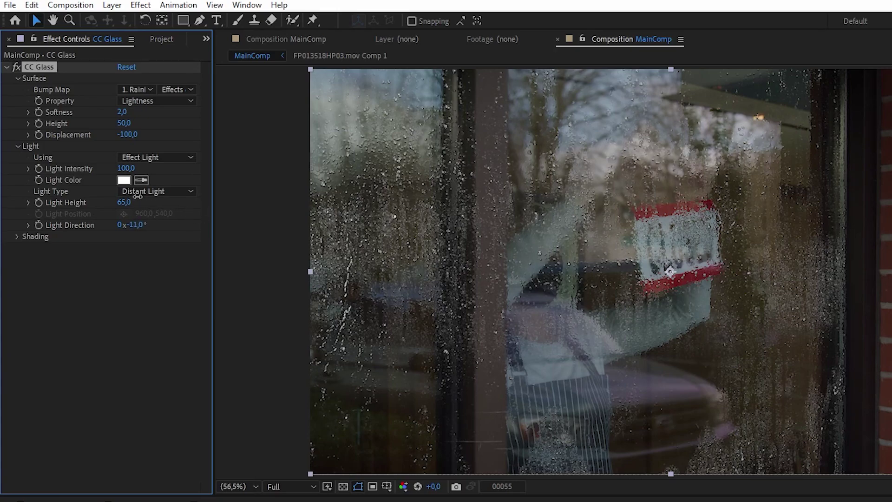
pyautogui.click(17, 236)
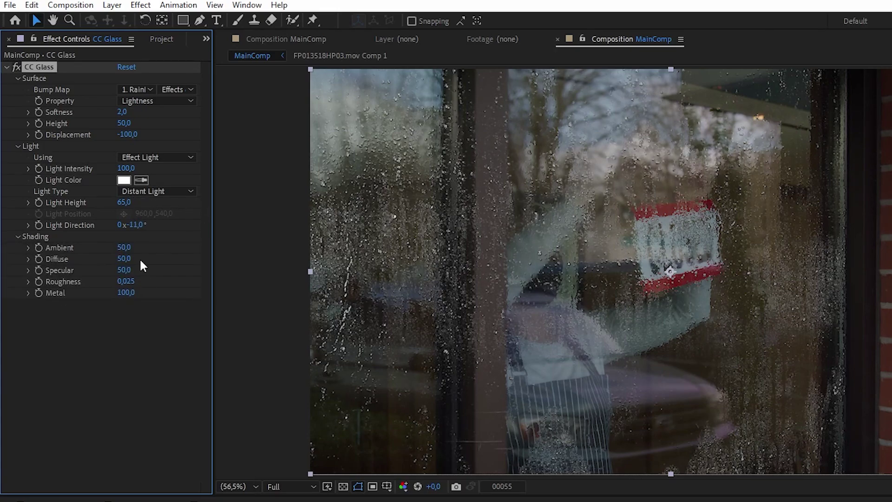
pyautogui.click(125, 292)
pyautogui.write('50')
pyautogui.press('Return')
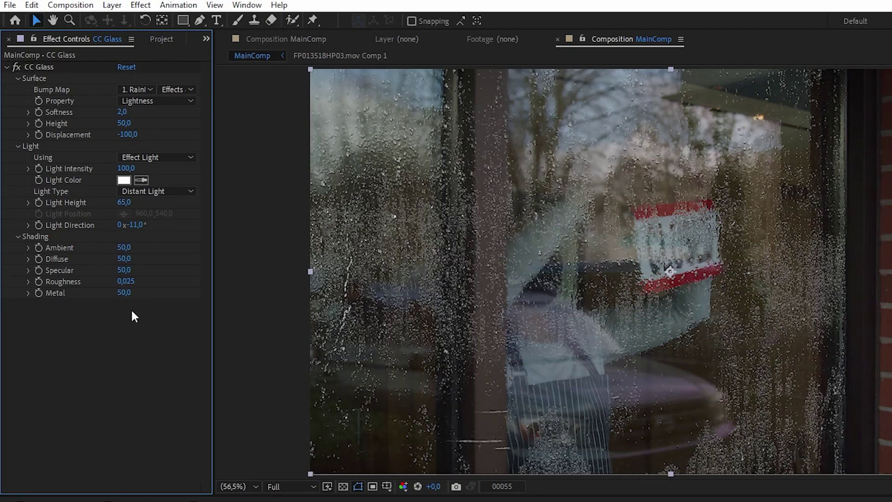
pyautogui.click(124, 270)
pyautogui.write('30')
pyautogui.press('Return')
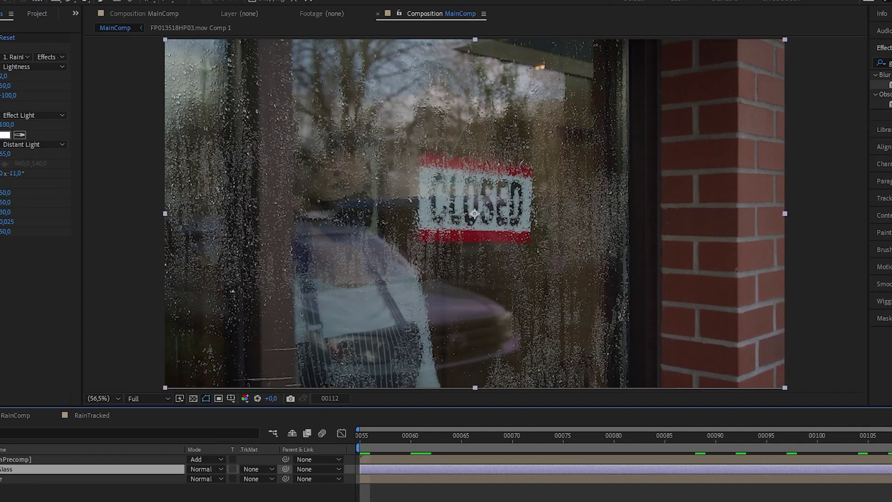
# Examine the refracted raindrops across the shop window at 100% magnification.
pyautogui.press('/')
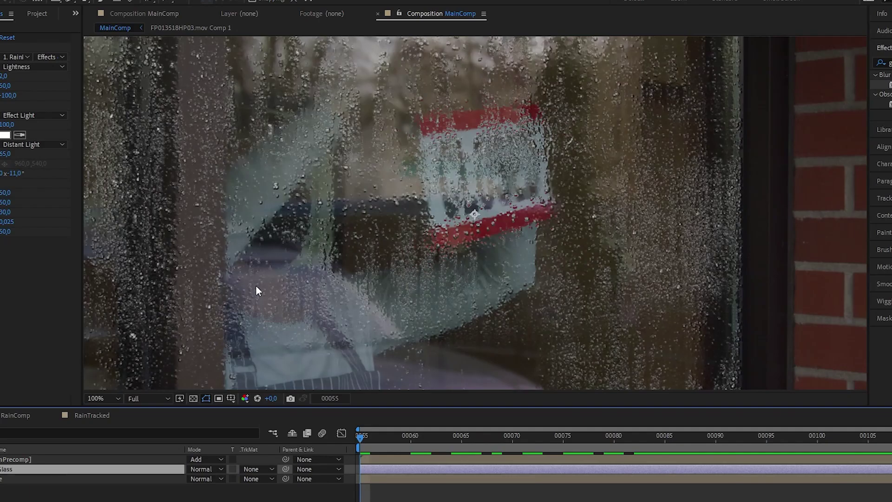
pyautogui.moveTo(255, 285); pyautogui.dragTo(197, 139)
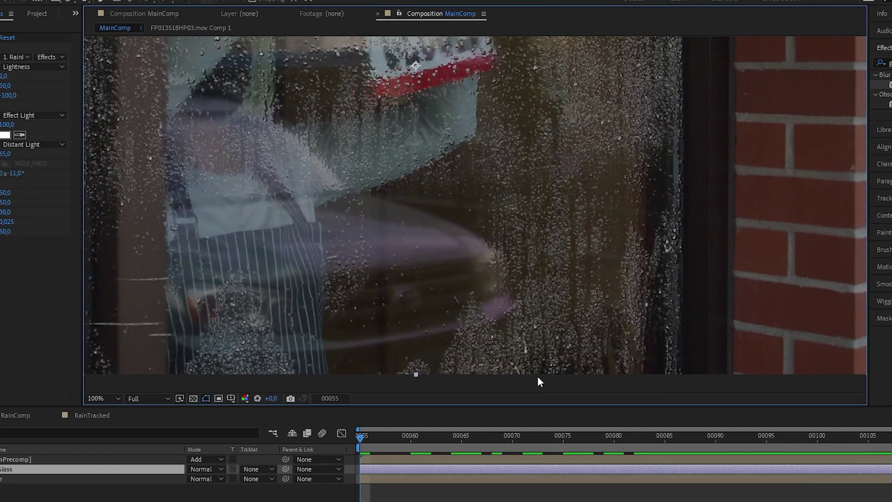
pyautogui.moveTo(620, 127); pyautogui.dragTo(598, 198)
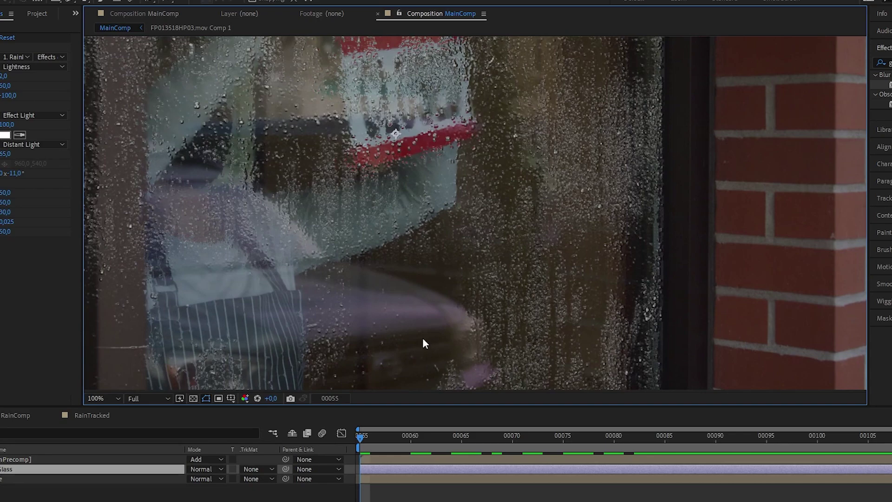
pyautogui.moveTo(423, 339); pyautogui.dragTo(450, 289)
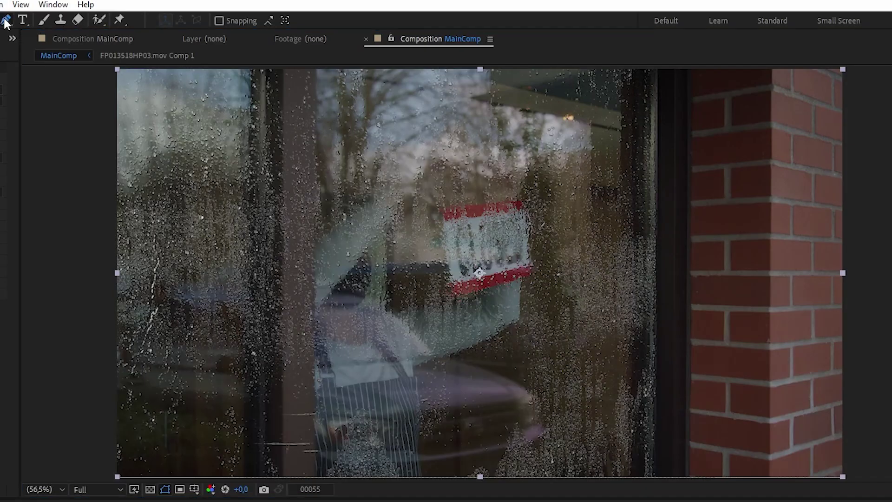
# Try a closed, curved Pen mask on the CC Glass layer around the drops beside the window's dark frame.
pyautogui.moveTo(667, 247); pyautogui.dragTo(683, 245)
pyautogui.moveTo(571, 275); pyautogui.dragTo(570, 291)
pyautogui.moveTo(672, 322); pyautogui.dragTo(683, 321)
pyautogui.click(667, 247)
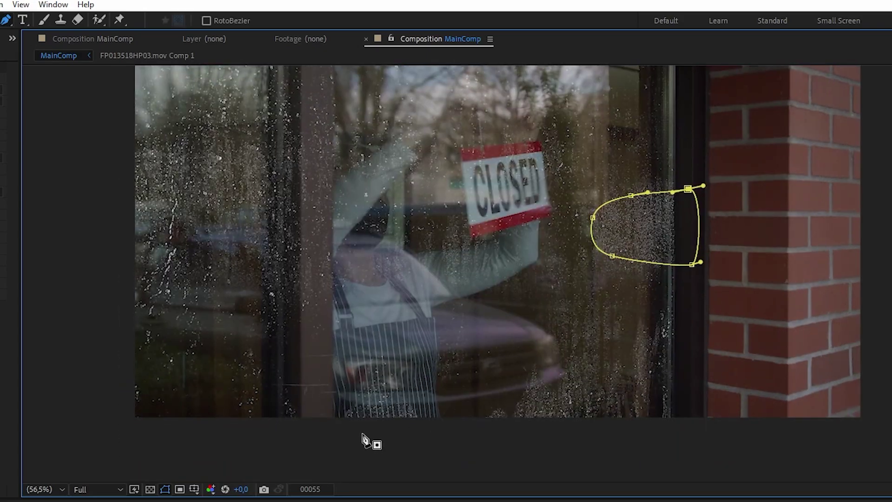
# Try a second, wavy Pen mask on the CC Glass layer along the lower edge of the window.
pyautogui.moveTo(342, 435); pyautogui.dragTo(352, 417)
pyautogui.moveTo(375, 379); pyautogui.dragTo(385, 399)
pyautogui.moveTo(404, 421); pyautogui.dragTo(419, 435)
pyautogui.moveTo(465, 457); pyautogui.dragTo(481, 443)
pyautogui.moveTo(529, 404); pyautogui.dragTo(542, 394)
pyautogui.moveTo(574, 382); pyautogui.dragTo(586, 377)
pyautogui.moveTo(593, 389)
pyautogui.mouseDown()
pyautogui.moveTo(599, 401)
pyautogui.moveTo(633, 397)
pyautogui.mouseUp()
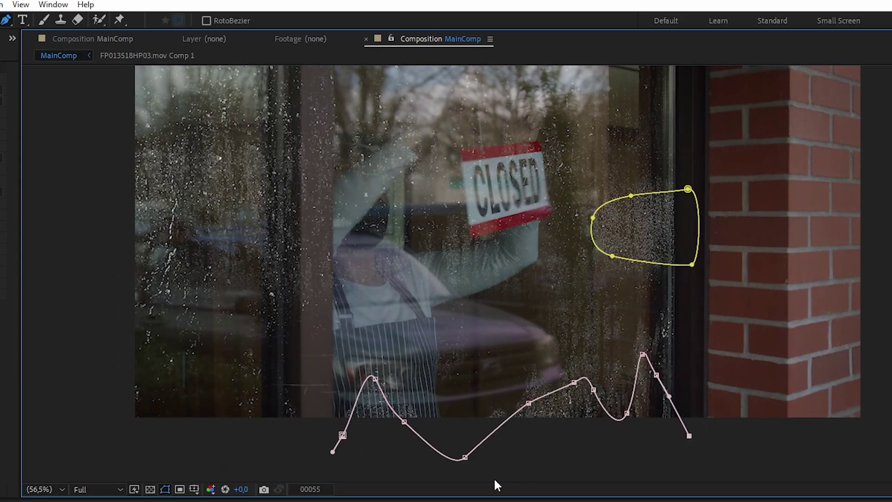
pyautogui.click(333, 452)
# Duplicate the Plate layer at frame 55 and move the copy above RainPrecomp in the layer stack.
pyautogui.click(183, 495)
pyautogui.click(175, 480)
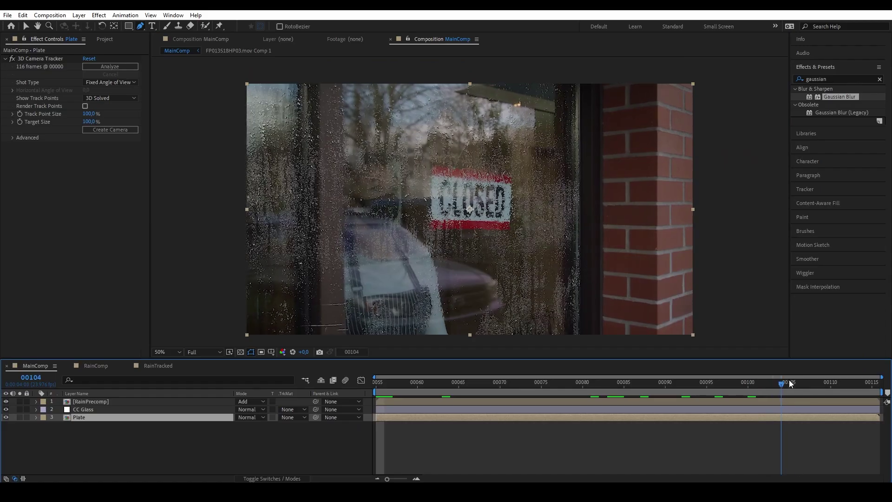
pyautogui.moveTo(790, 382); pyautogui.dragTo(267, 347)
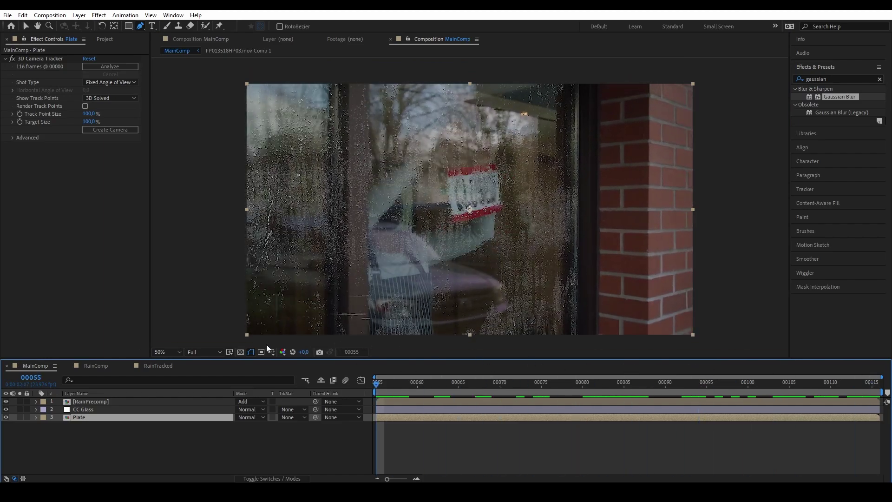
pyautogui.hotkey('ctrl', 'd')
pyautogui.moveTo(177, 420); pyautogui.dragTo(176, 398)
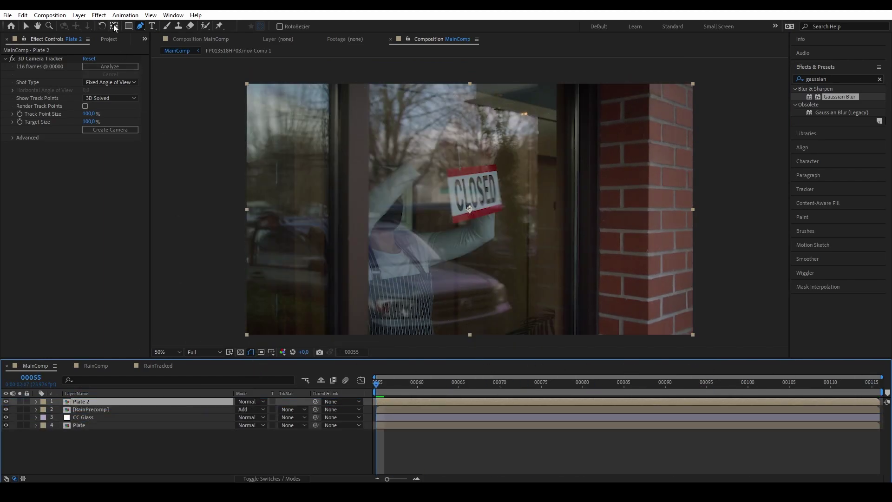
# Draw a tall rectangular mask over the vertical window post on Plate 2 and show its Mask Feather property.
pyautogui.click(129, 26)
pyautogui.moveTo(368, 73); pyautogui.dragTo(336, 215)
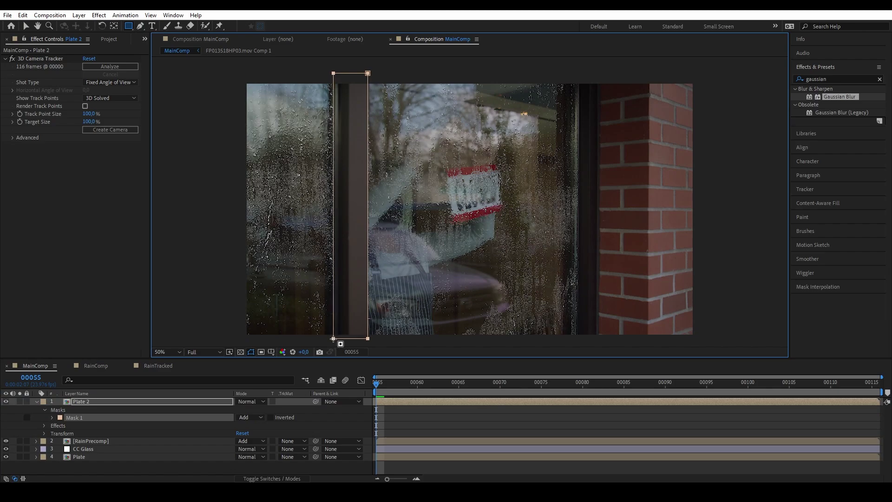
pyautogui.press('f')
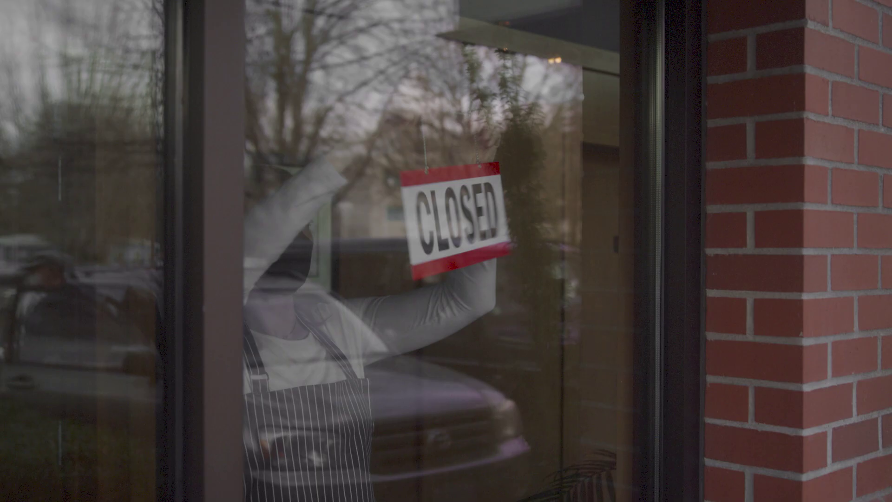